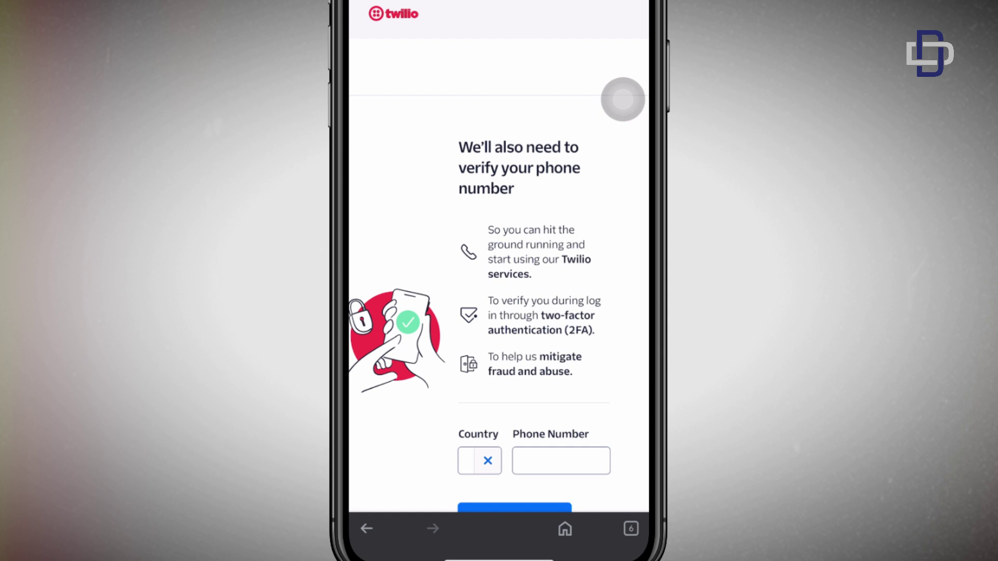
# Enter the phone number to verify, keeping the default country.
pyautogui.click(479, 461)
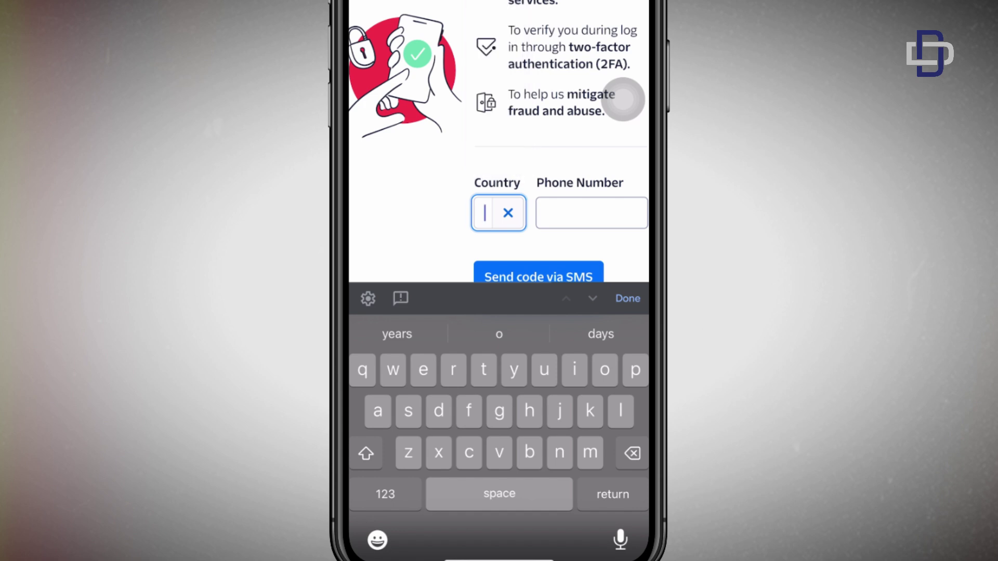
pyautogui.click(627, 298)
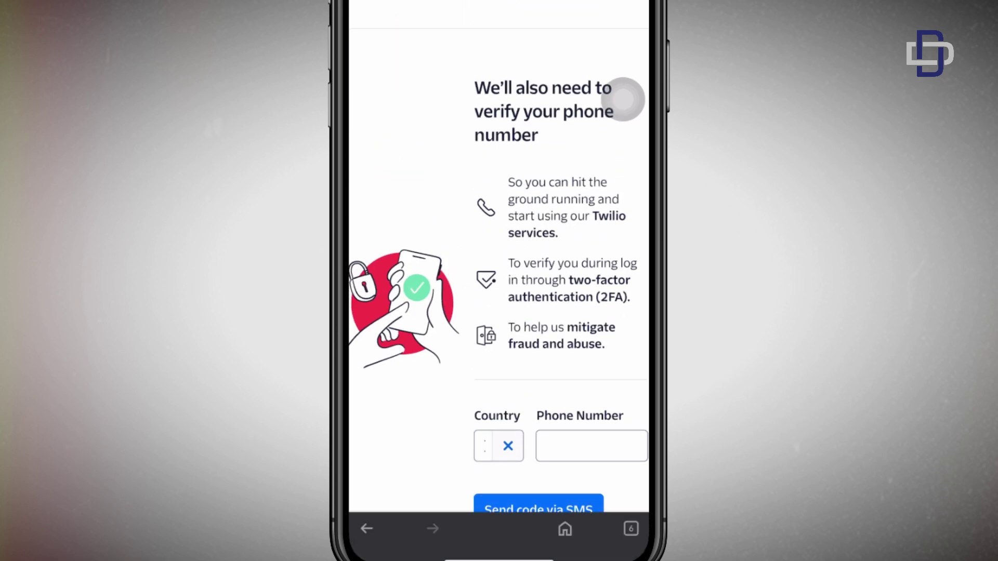
pyautogui.click(592, 446)
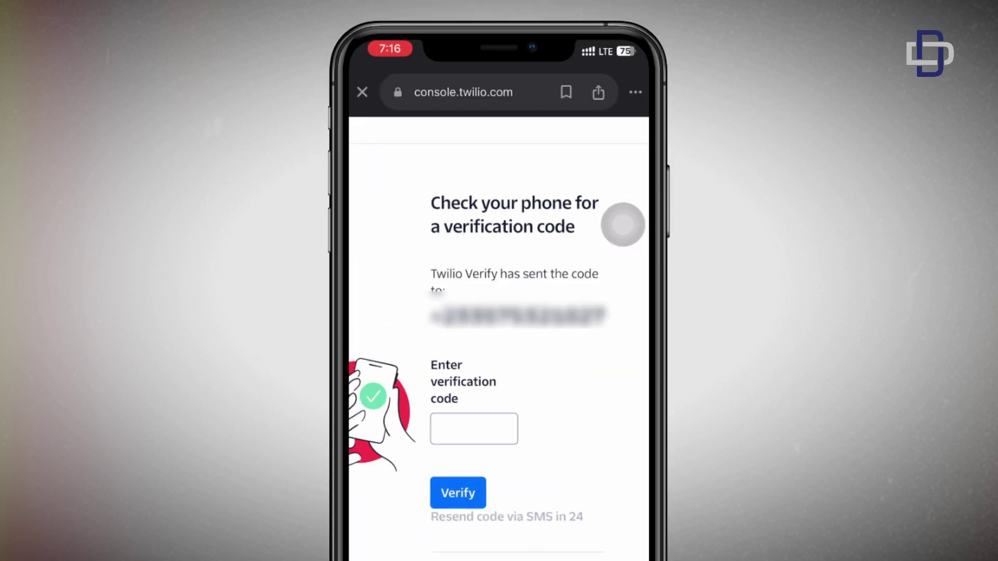
# Autofill the texted verification code and submit it.
pyautogui.click(473, 429)
pyautogui.click(498, 458)
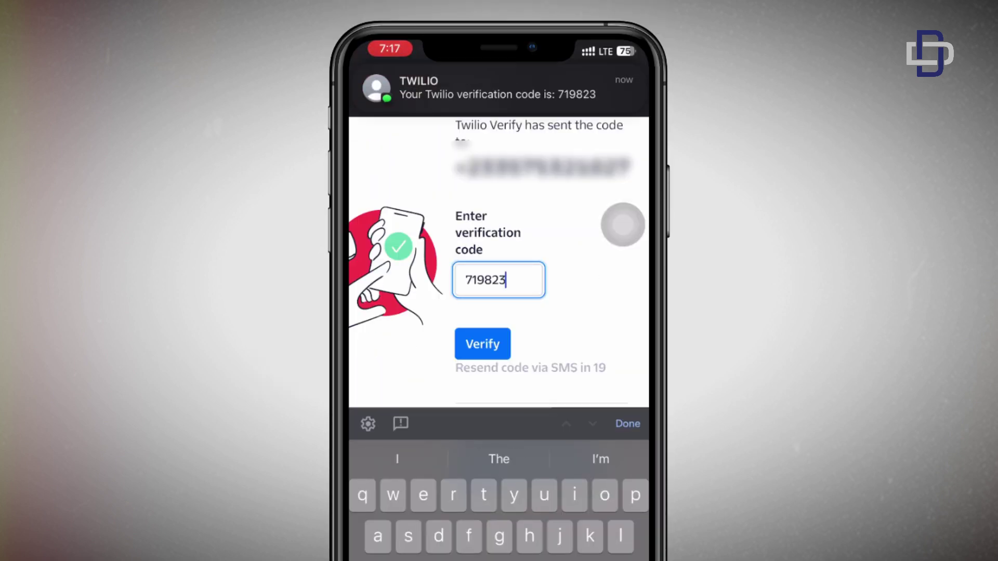
pyautogui.click(627, 423)
pyautogui.click(483, 510)
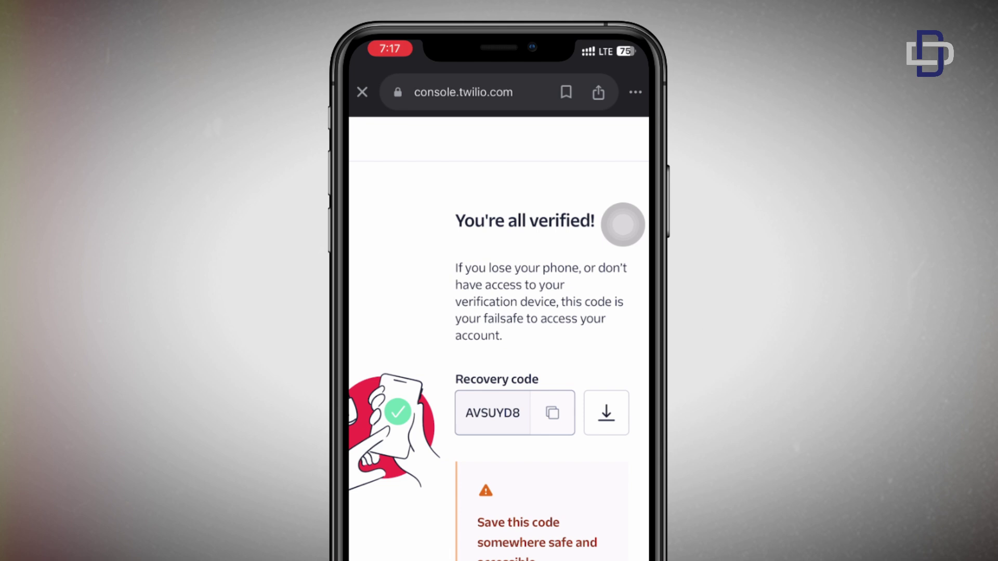
# Copy the account recovery code and download a copy of it.
pyautogui.click(553, 412)
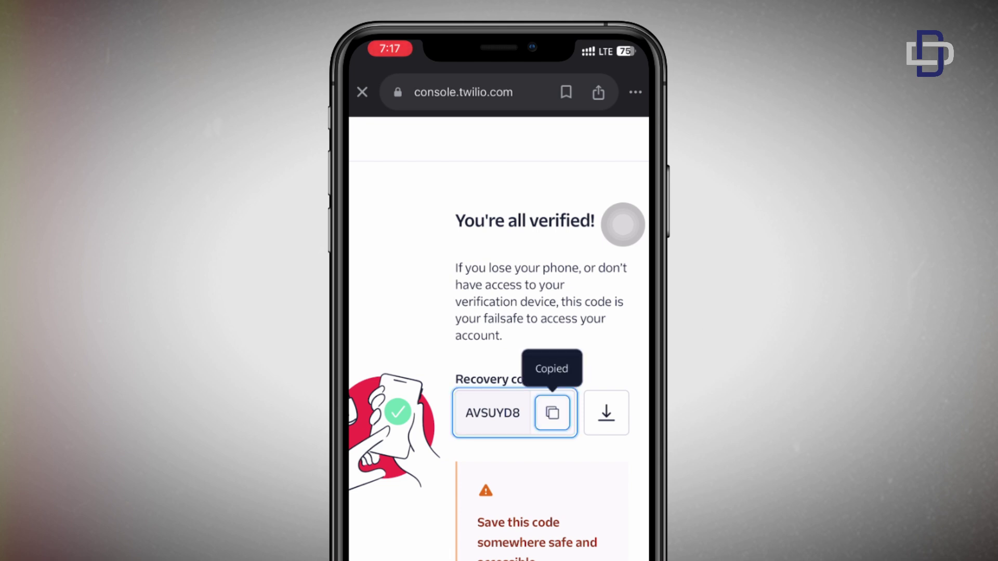
pyautogui.click(606, 412)
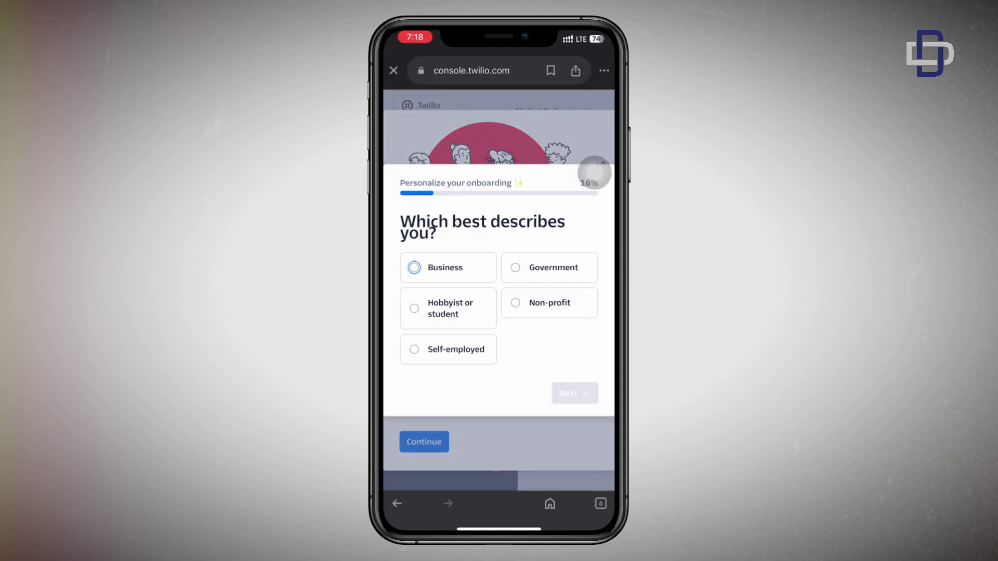
# Answer Self-employed and role Other in the onboarding questionnaire.
pyautogui.click(448, 349)
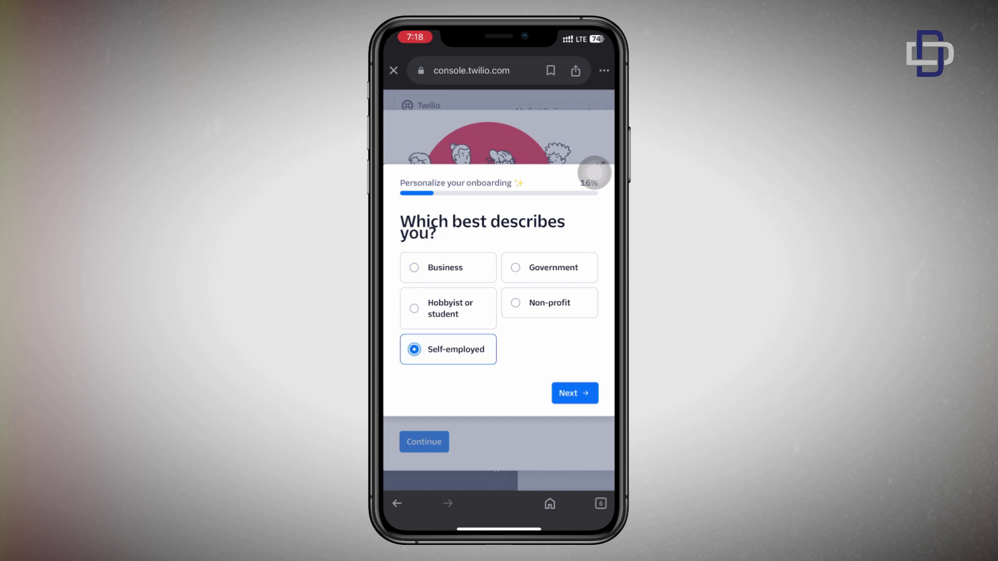
pyautogui.click(575, 393)
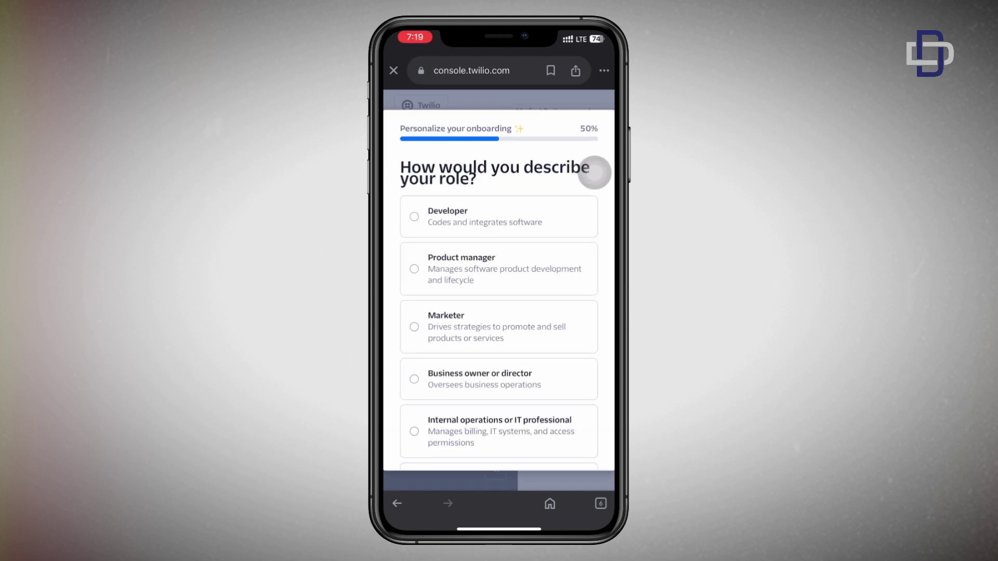
pyautogui.scroll(-5, 499, 292)
pyautogui.click(439, 406)
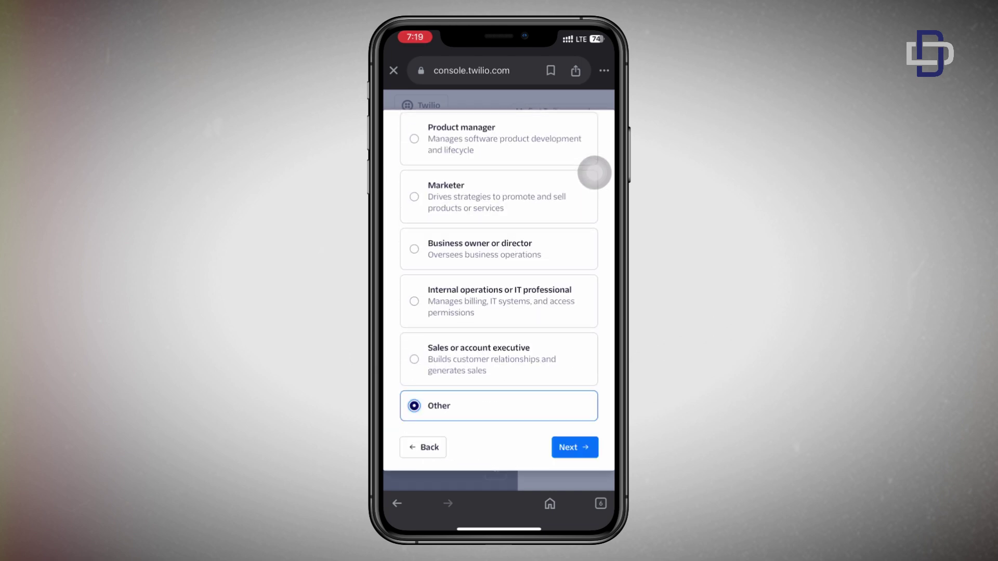
pyautogui.click(575, 447)
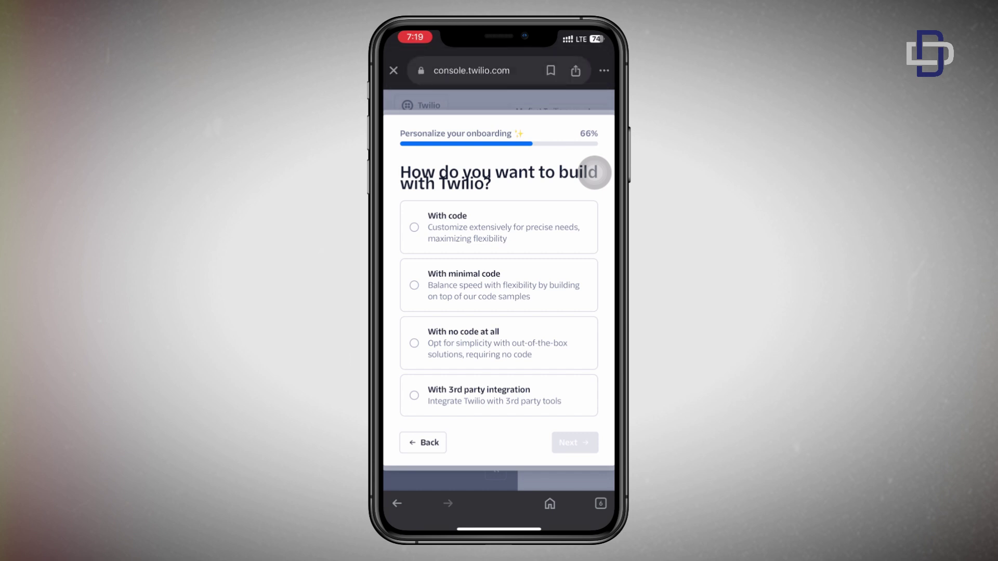
# Choose building with no code, Something else as use case, and WhatsApp as channel.
pyautogui.click(413, 343)
pyautogui.click(574, 443)
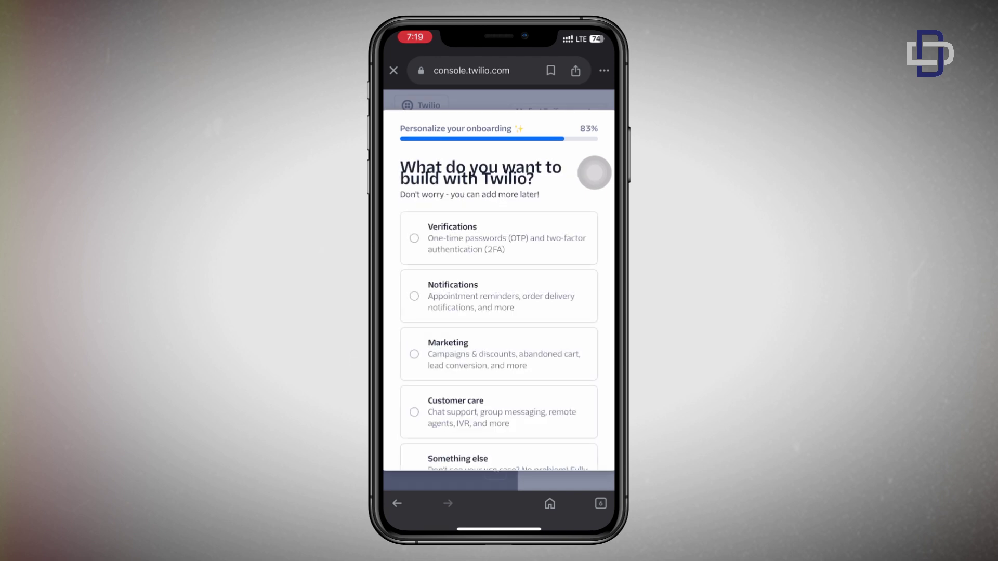
pyautogui.scroll(-2, 499, 312)
pyautogui.click(413, 388)
pyautogui.click(570, 445)
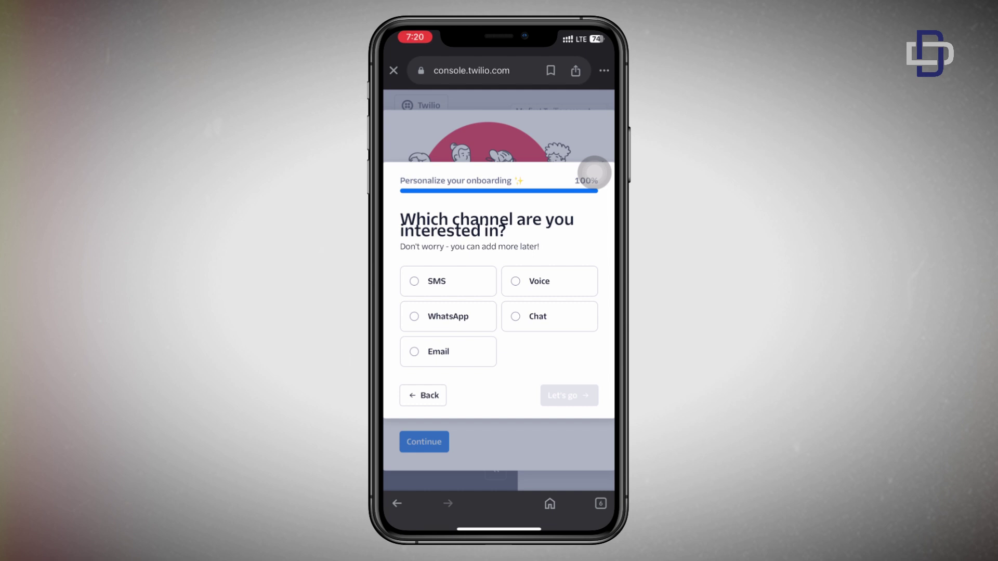
pyautogui.click(448, 316)
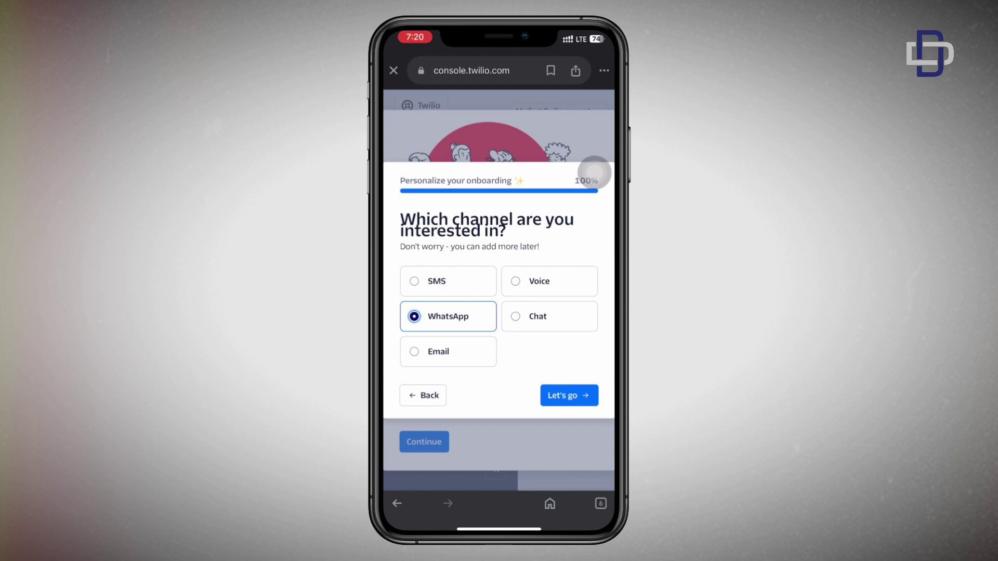
pyautogui.click(569, 395)
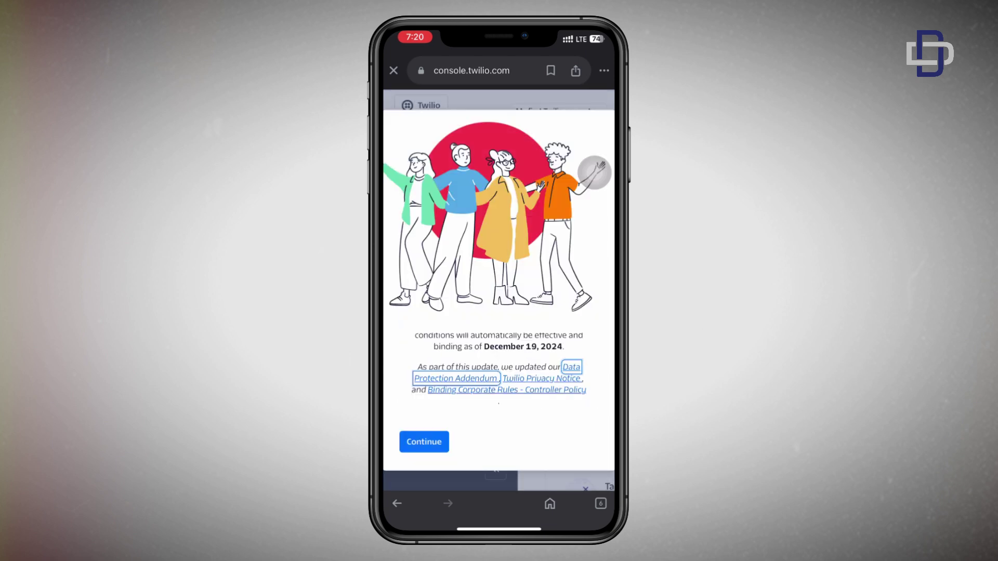
# Accept the terms update and collapse the console navigation panel on the dashboard.
pyautogui.click(424, 442)
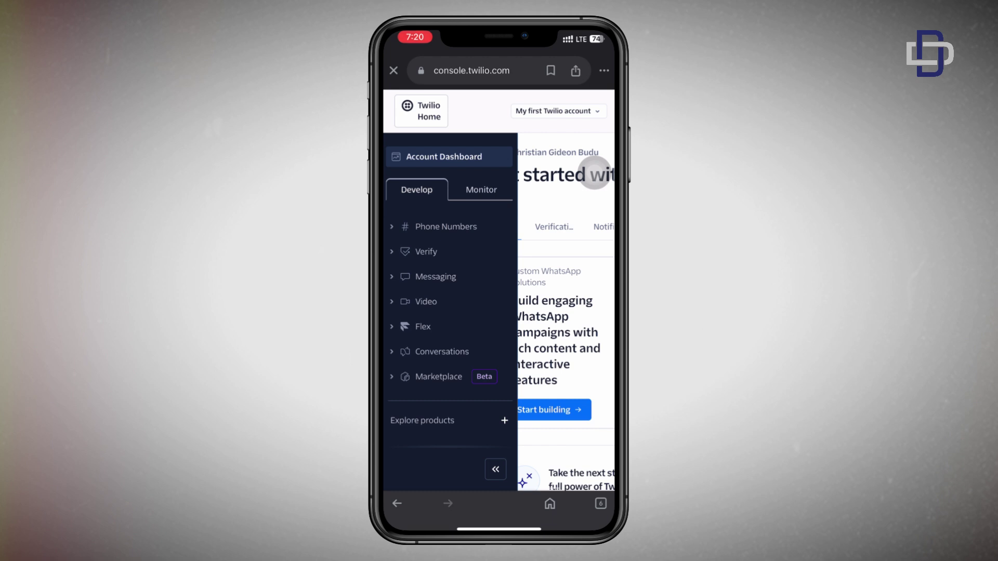
pyautogui.click(495, 469)
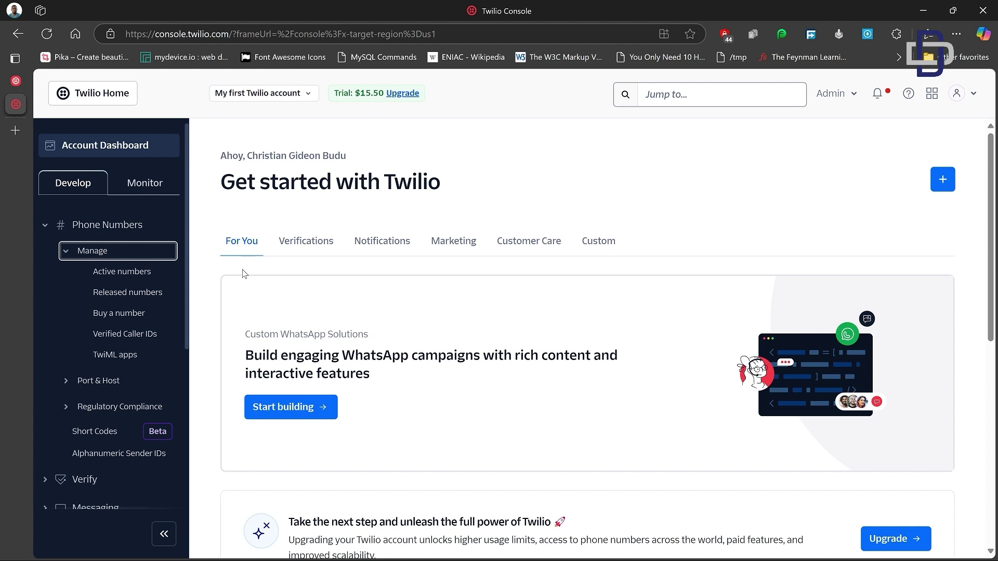
# Open the Buy a Number page with United States kept as the search country.
pyautogui.click(135, 319)
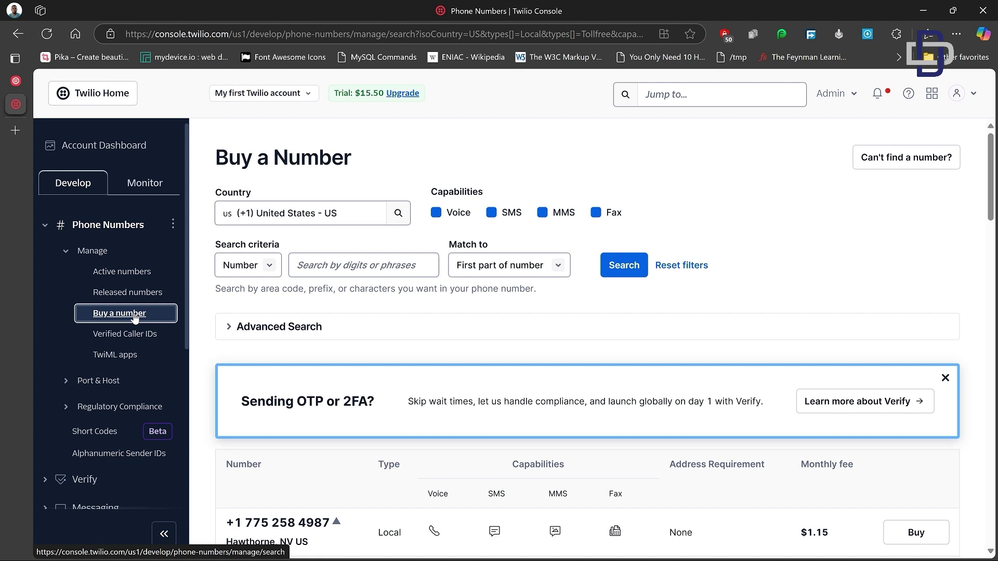
pyautogui.click(385, 214)
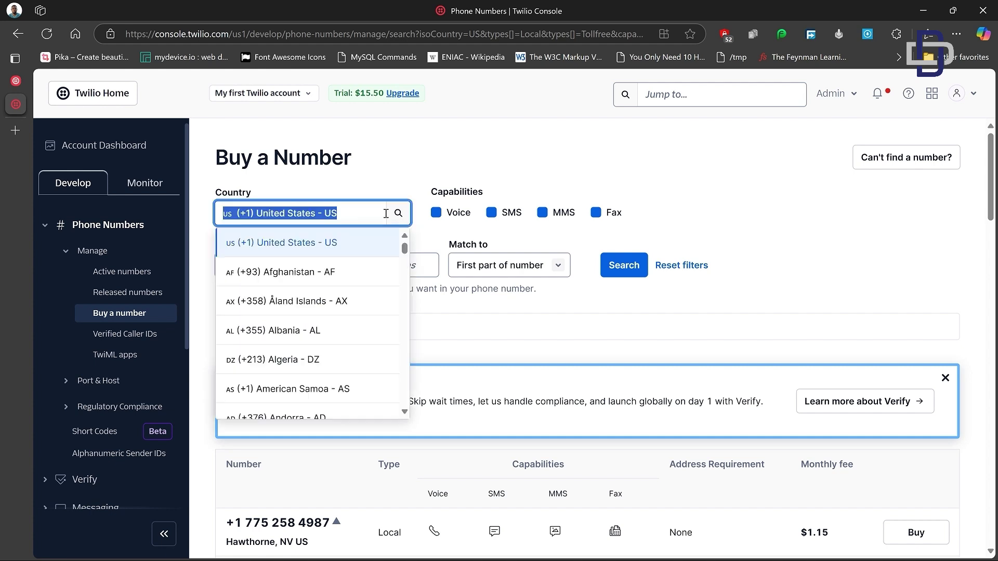
pyautogui.scroll(-10, 362, 306)
pyautogui.scroll(-15, 362, 306)
pyautogui.scroll(-20, 363, 306)
pyautogui.scroll(-20, 363, 306)
pyautogui.scroll(20, 363, 306)
pyautogui.scroll(20, 363, 306)
pyautogui.click(338, 249)
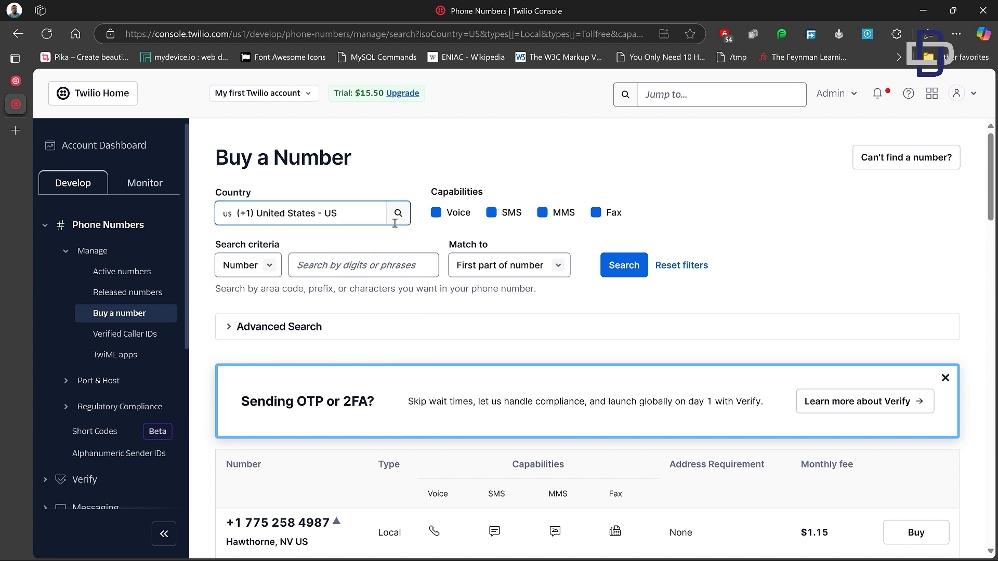
pyautogui.scroll(-15, 374, 311)
pyautogui.scroll(-10, 374, 311)
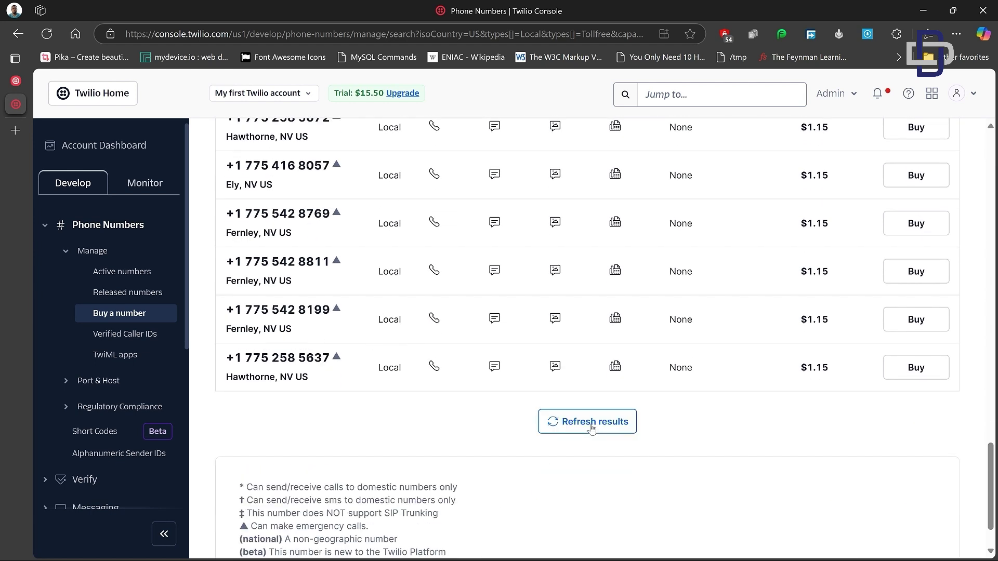
pyautogui.click(591, 428)
pyautogui.scroll(3, 349, 379)
pyautogui.scroll(20, 349, 379)
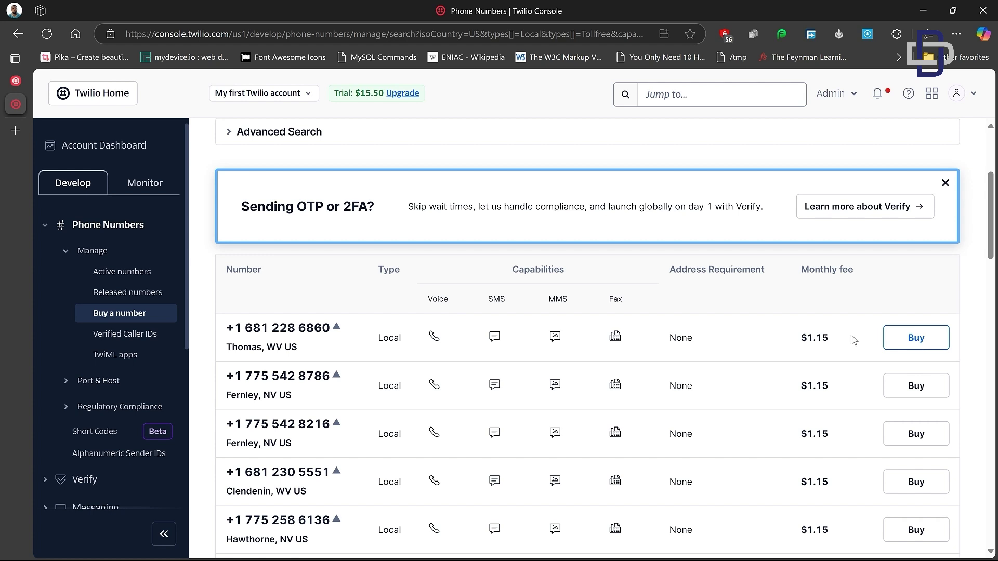
pyautogui.scroll(-10, 775, 349)
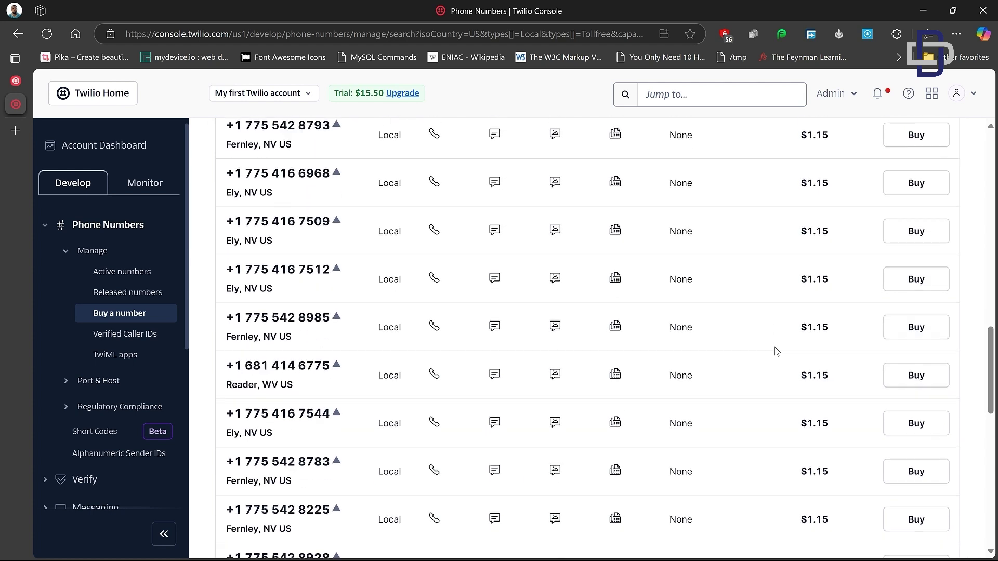
pyautogui.scroll(15, 775, 350)
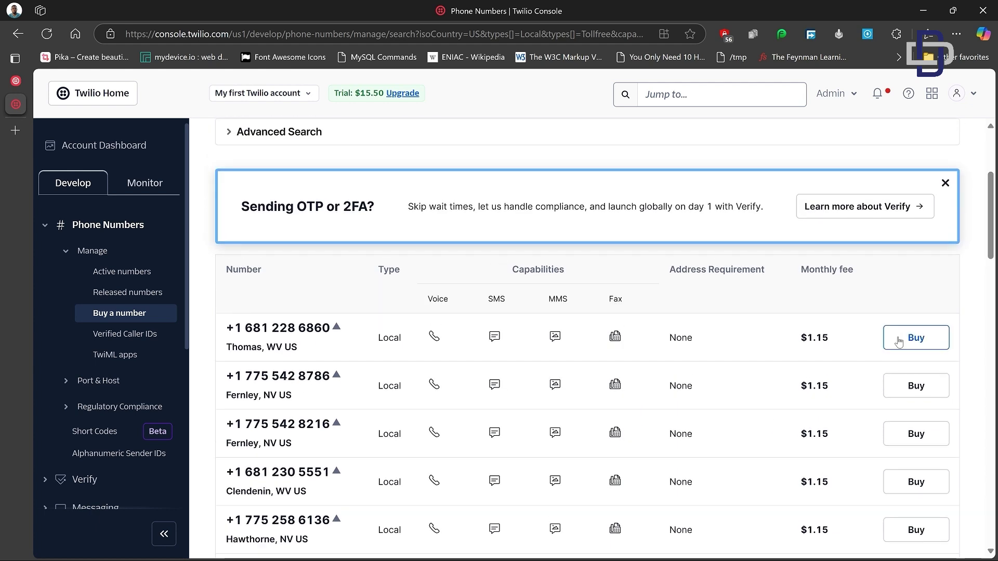
pyautogui.click(899, 341)
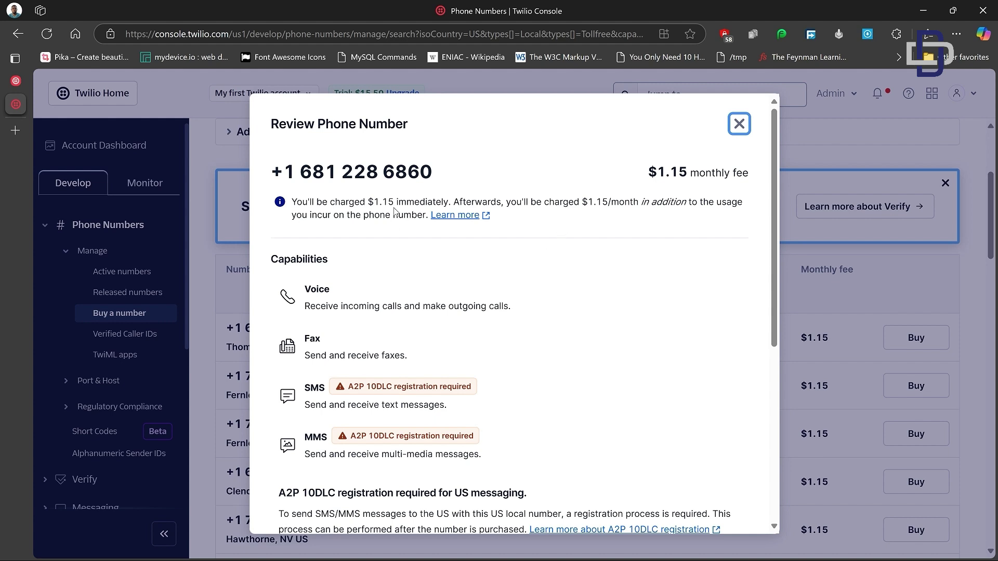
pyautogui.scroll(-1, 641, 285)
pyautogui.scroll(-4, 640, 285)
pyautogui.click(287, 433)
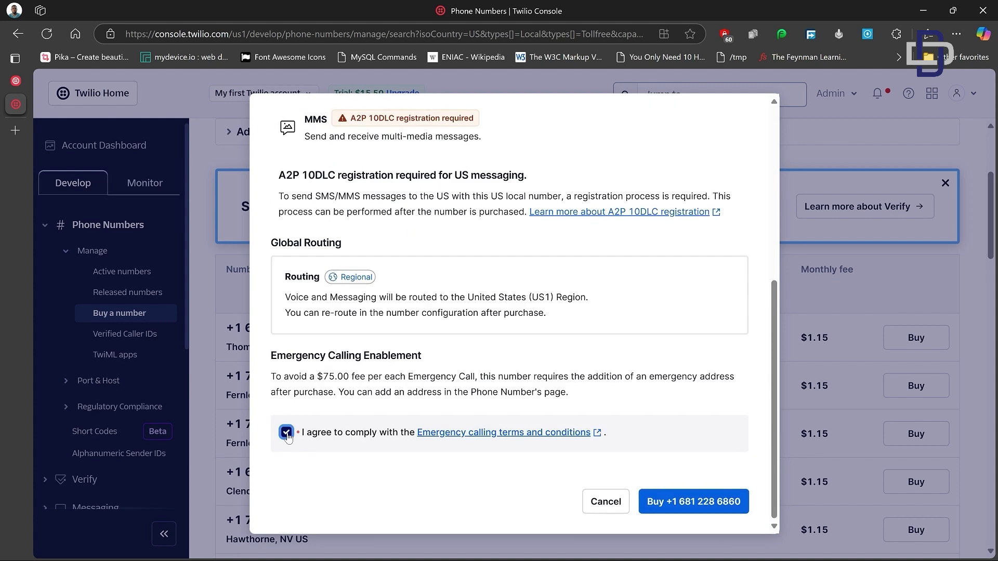
pyautogui.click(666, 501)
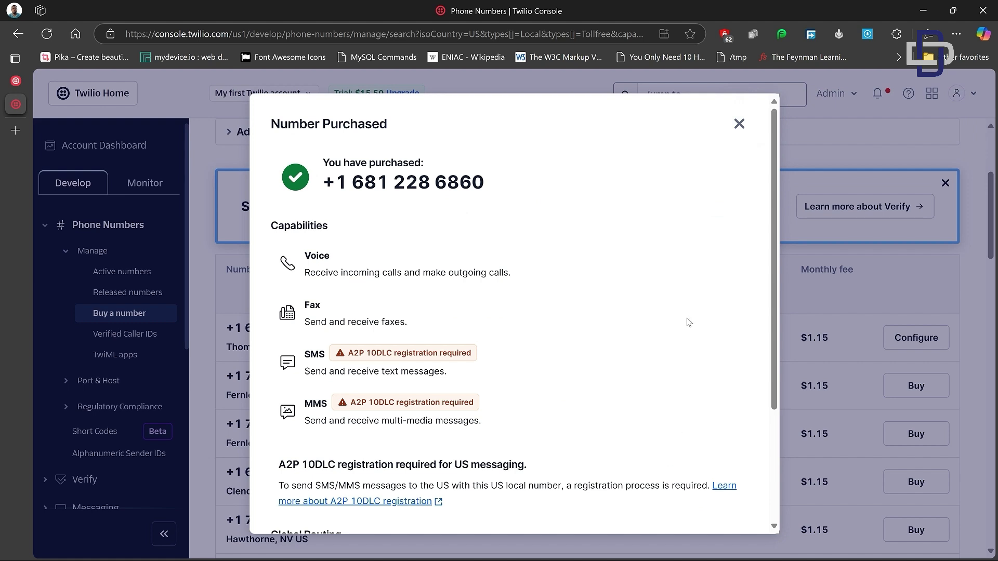
pyautogui.scroll(-3, 744, 254)
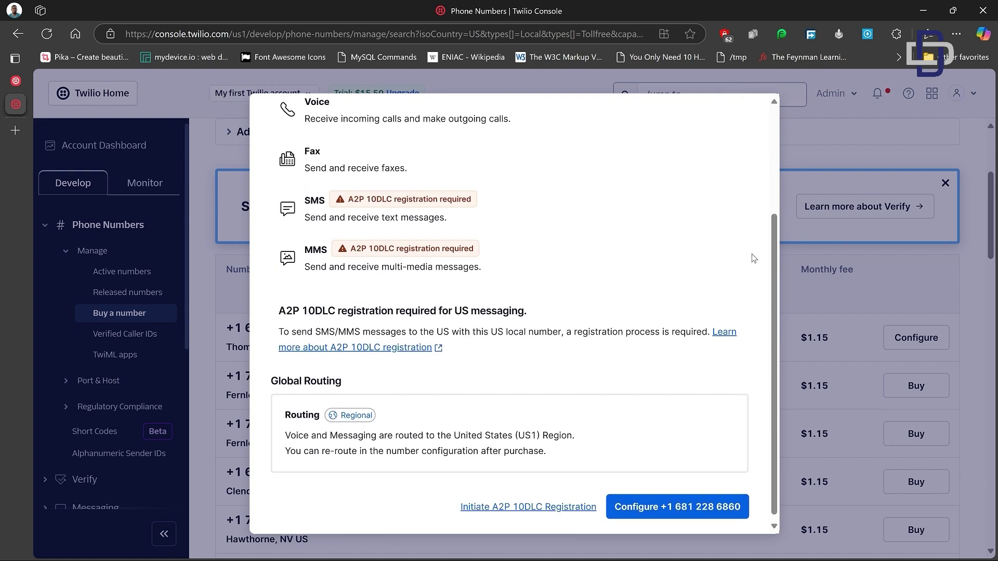
pyautogui.click(709, 502)
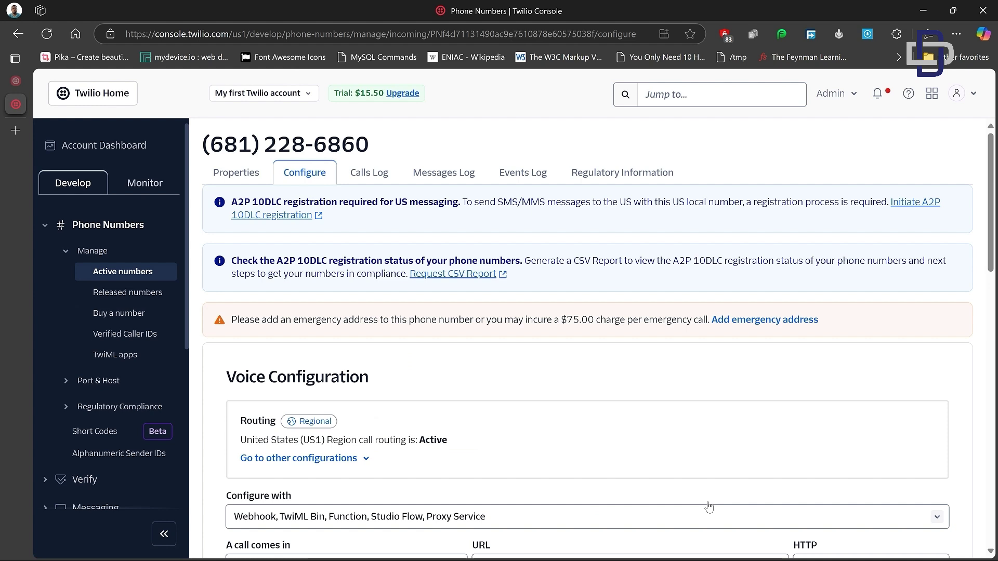
pyautogui.click(247, 172)
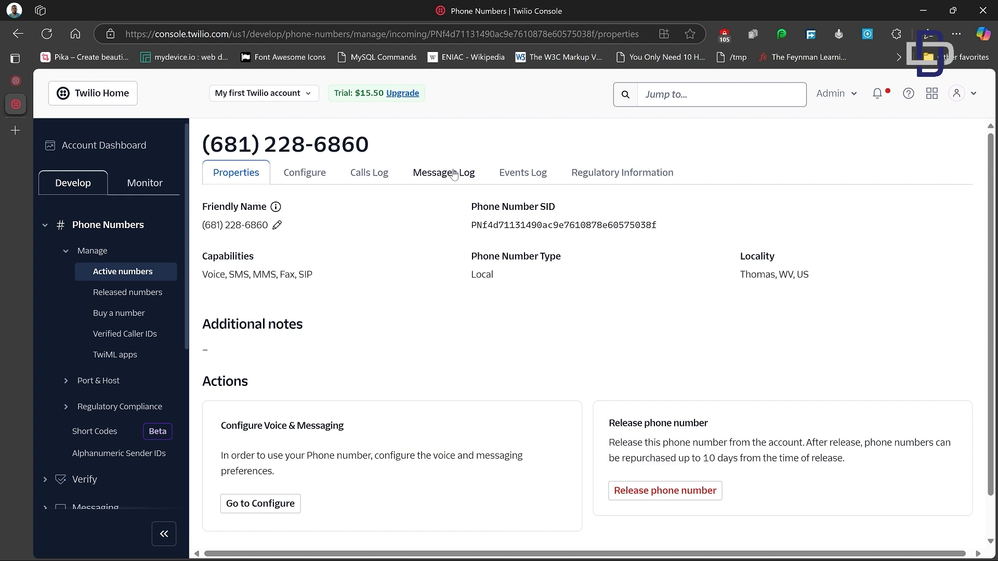
# Filter the number's Messages Log to Incoming direction.
pyautogui.click(432, 173)
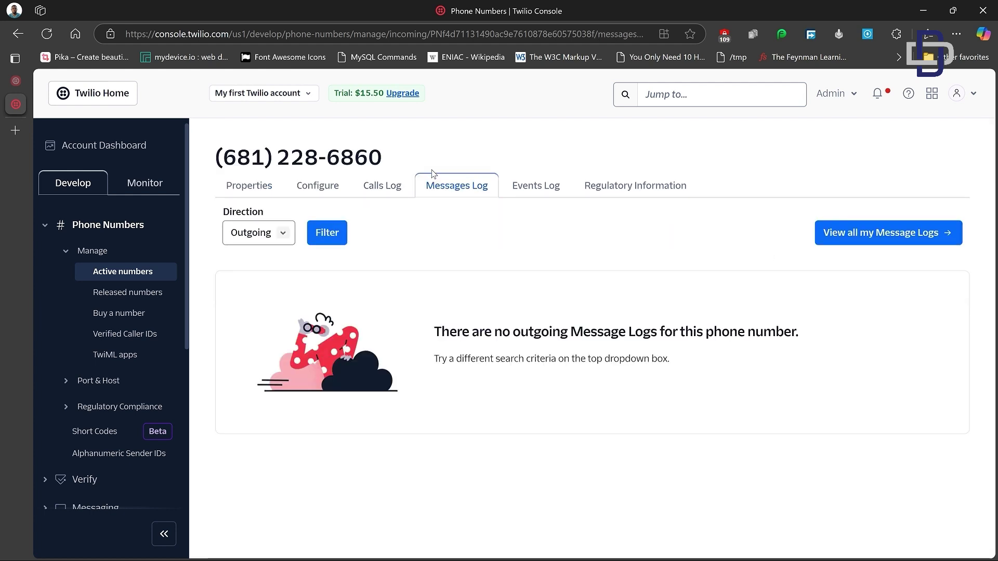
pyautogui.click(283, 233)
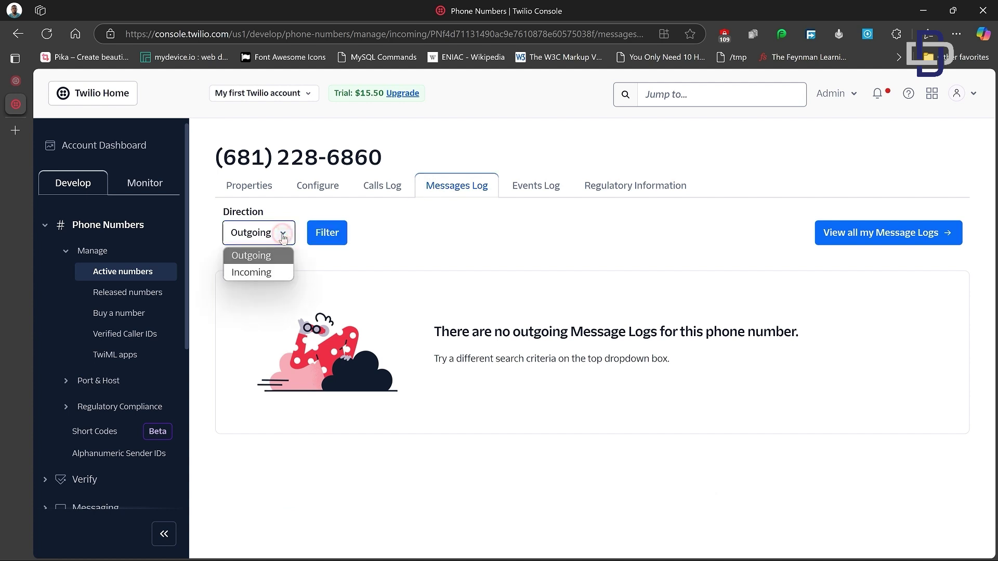
pyautogui.click(258, 273)
pyautogui.click(328, 237)
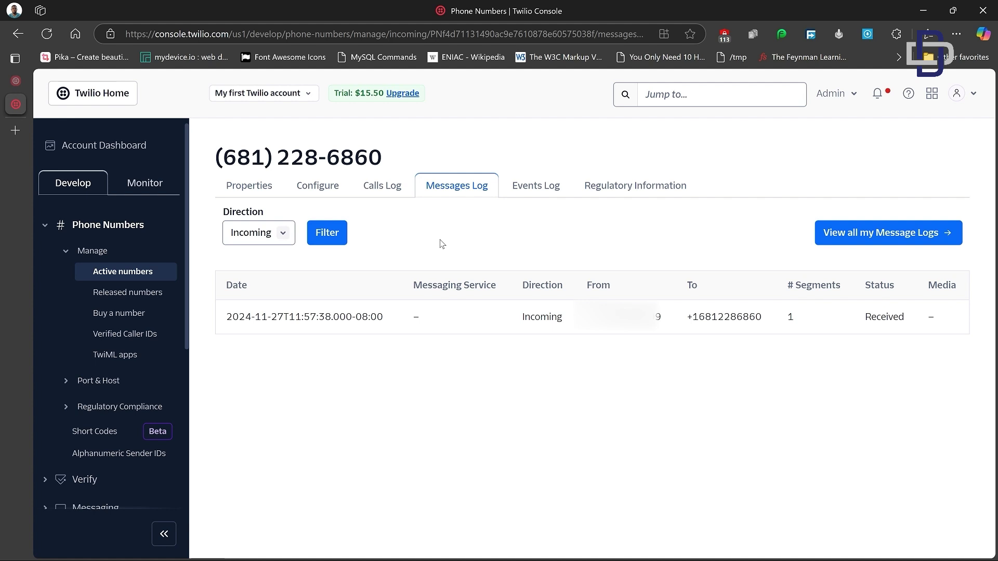
# Open all message logs and preview the received message's body.
pyautogui.click(855, 233)
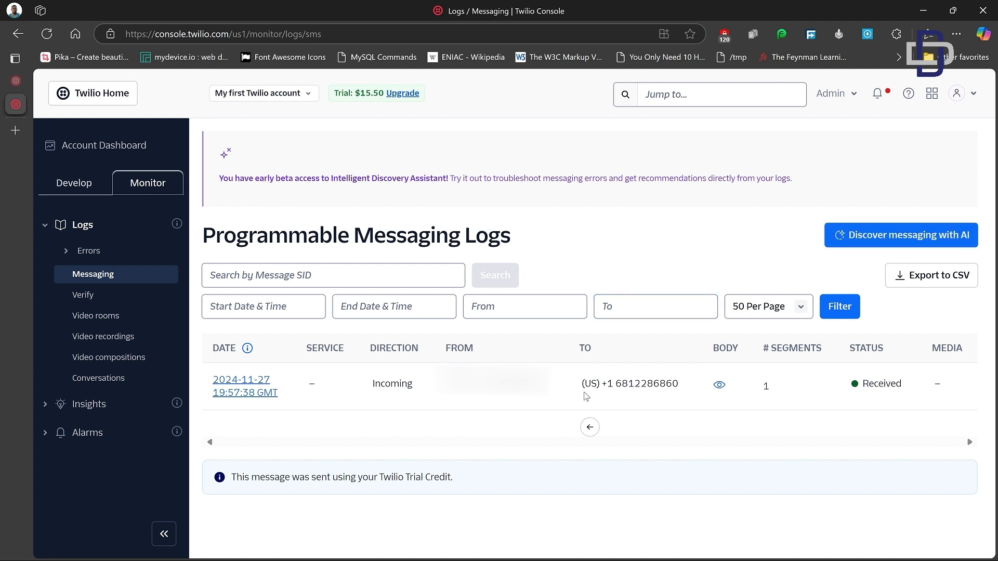
pyautogui.moveTo(719, 386)
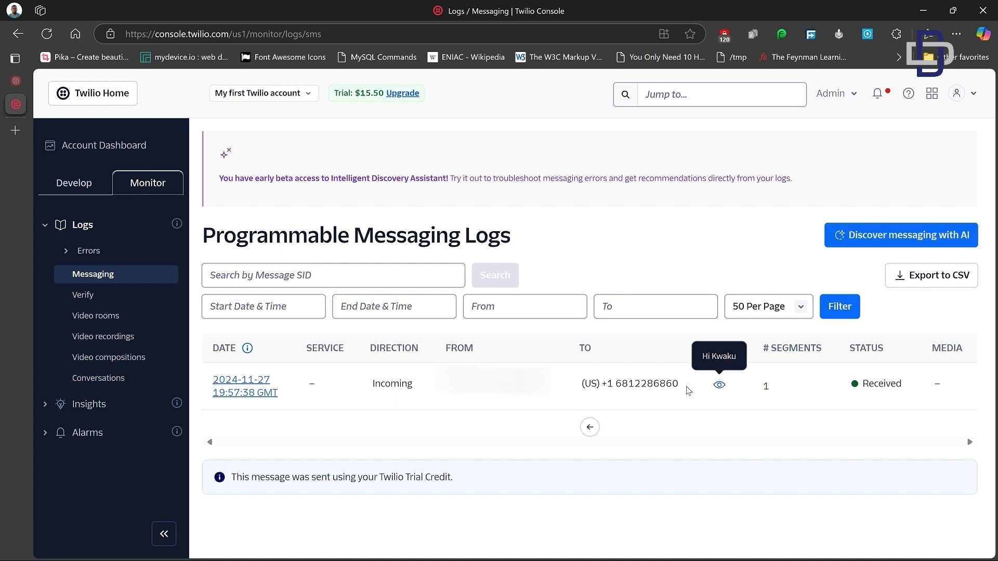
pyautogui.click(719, 386)
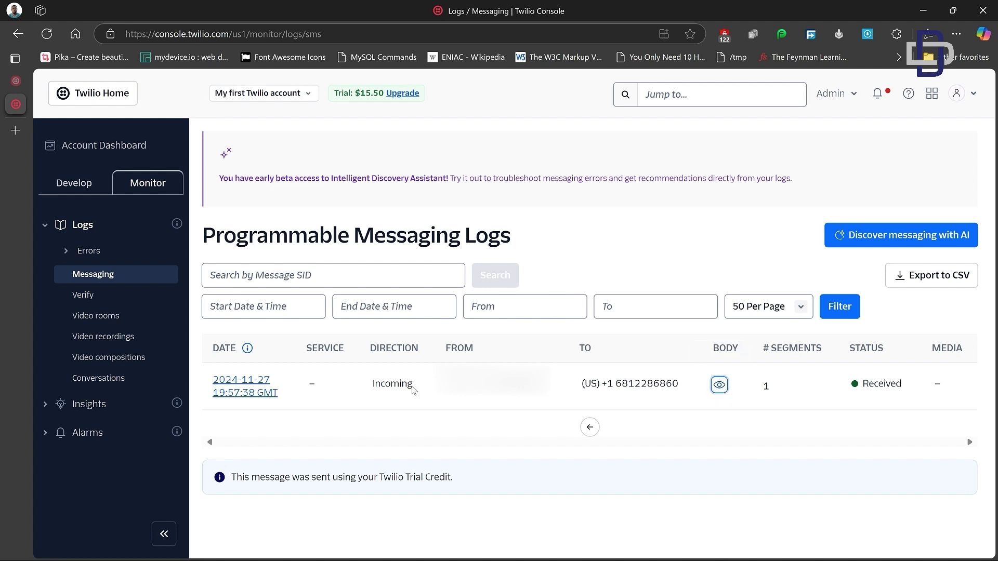
# Open the Message Details of the received test SMS and scroll through them.
pyautogui.click(239, 383)
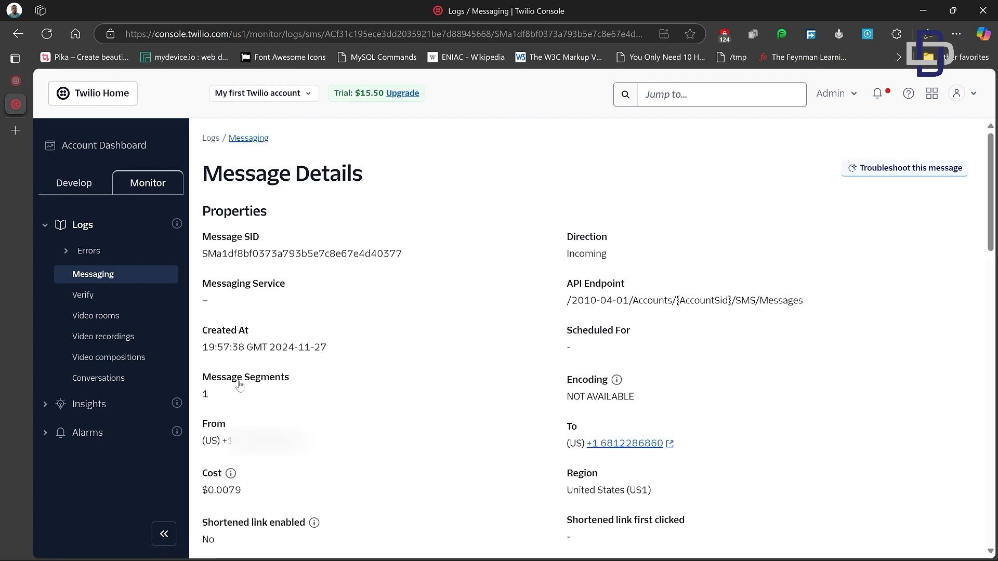
pyautogui.scroll(-5, 397, 315)
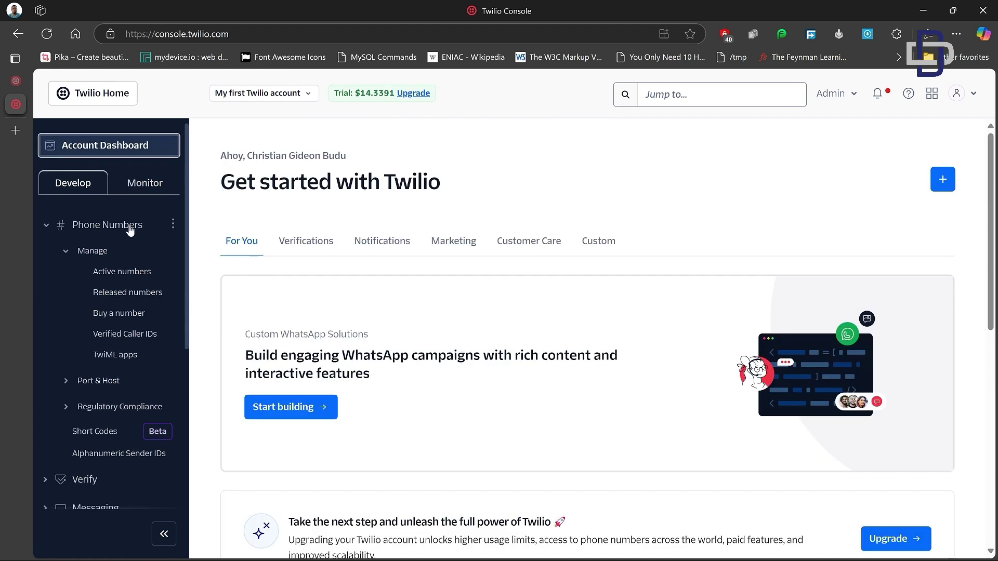
# Open the Active Numbers list and go into the purchased Thomas, WV number's details.
pyautogui.click(111, 272)
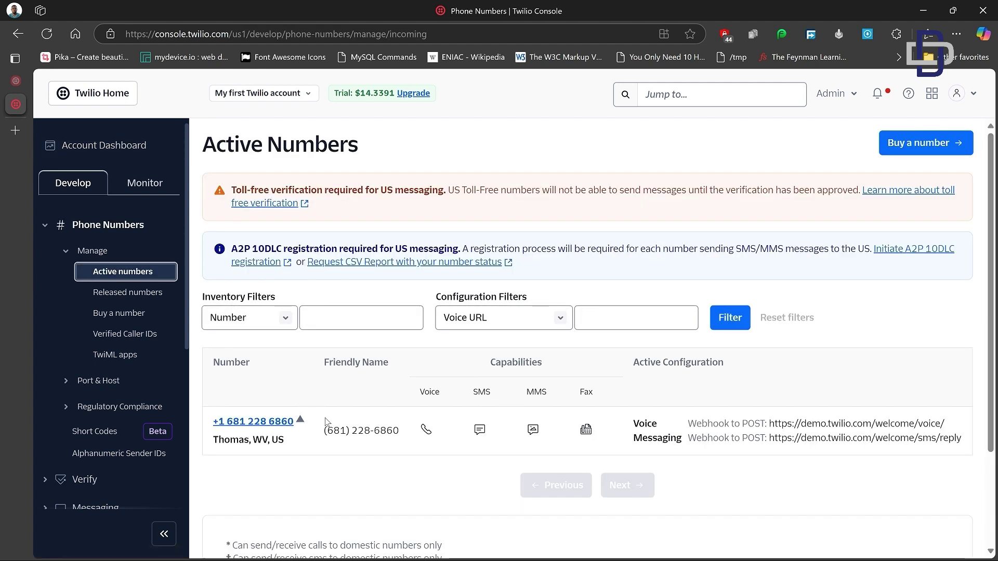
pyautogui.click(269, 424)
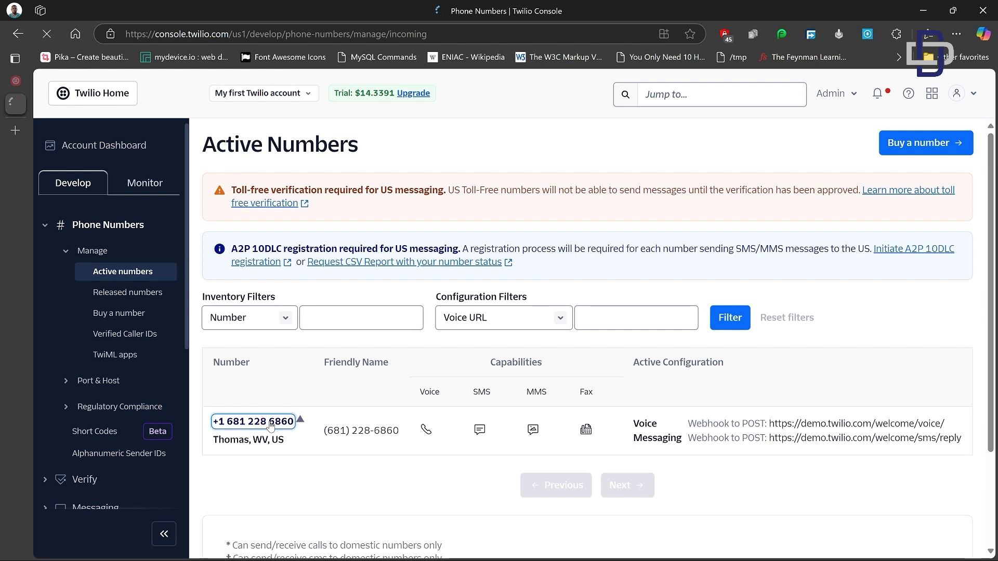